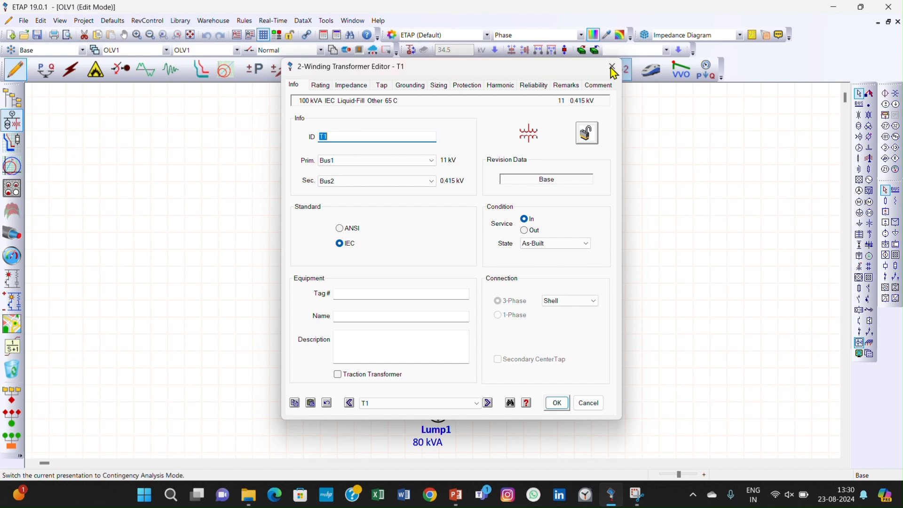
- Examine the fixed tap and voltage regulator settings of transformer T1, then close its editor
click(612, 71)
double_click(438, 227)
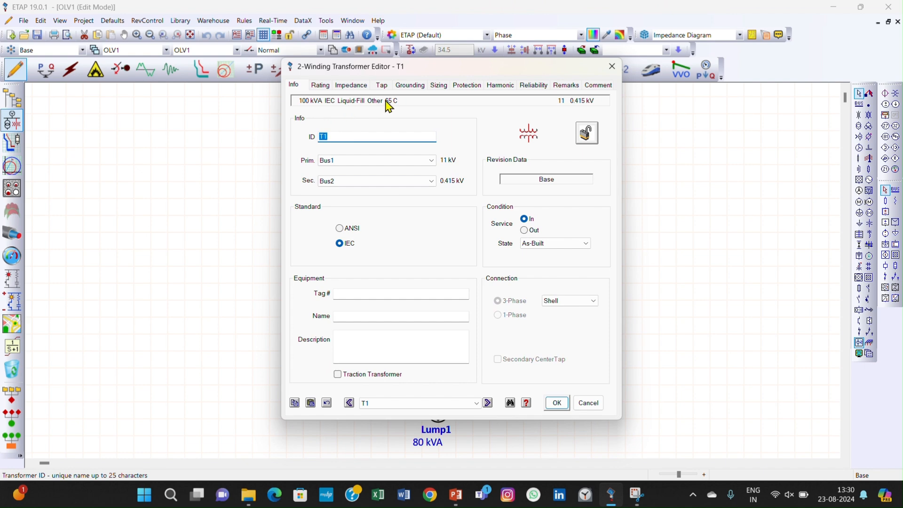
click(382, 85)
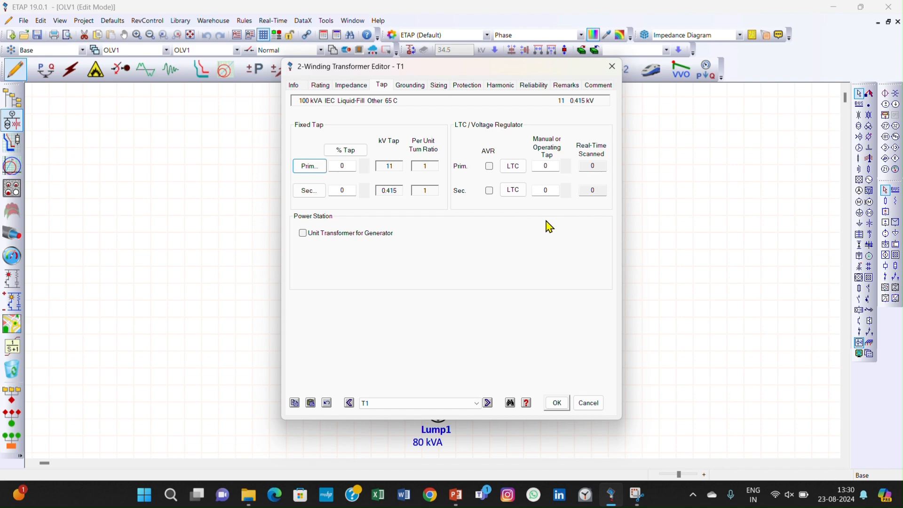
click(556, 403)
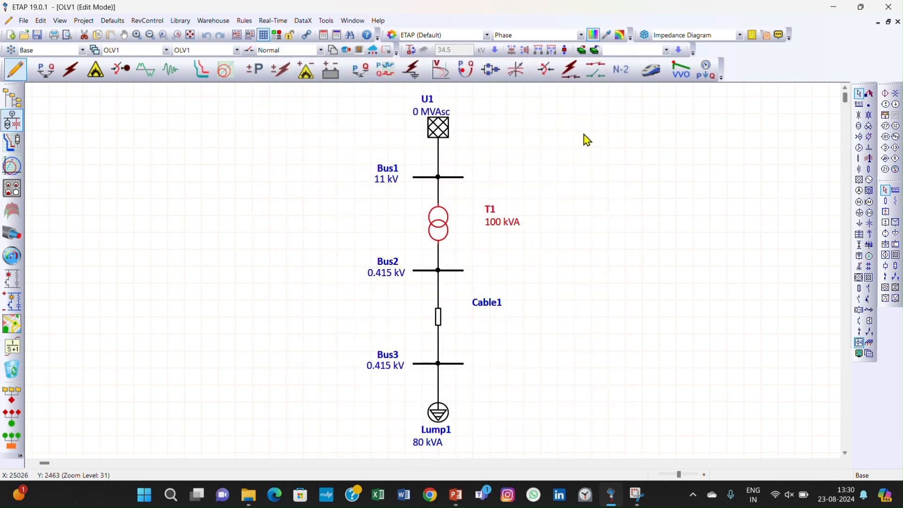
- Run a load flow analysis on the network and review its alert report
click(49, 77)
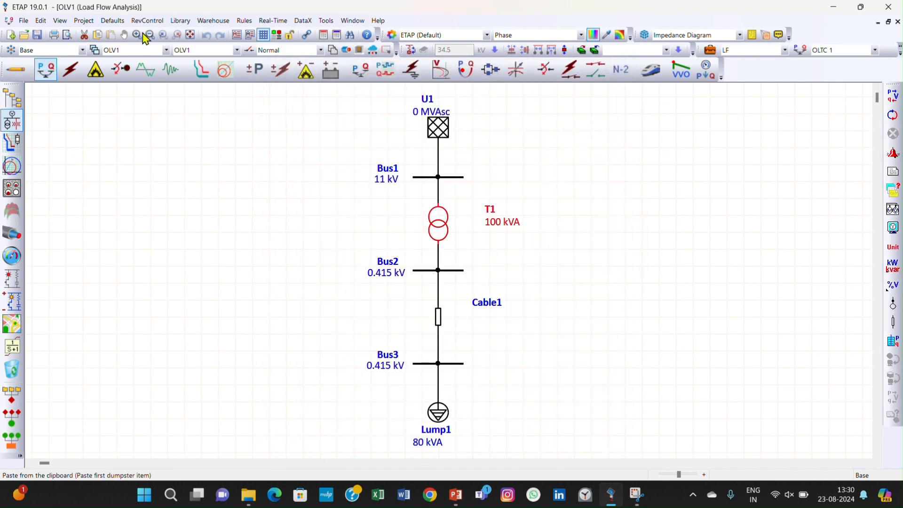
click(899, 97)
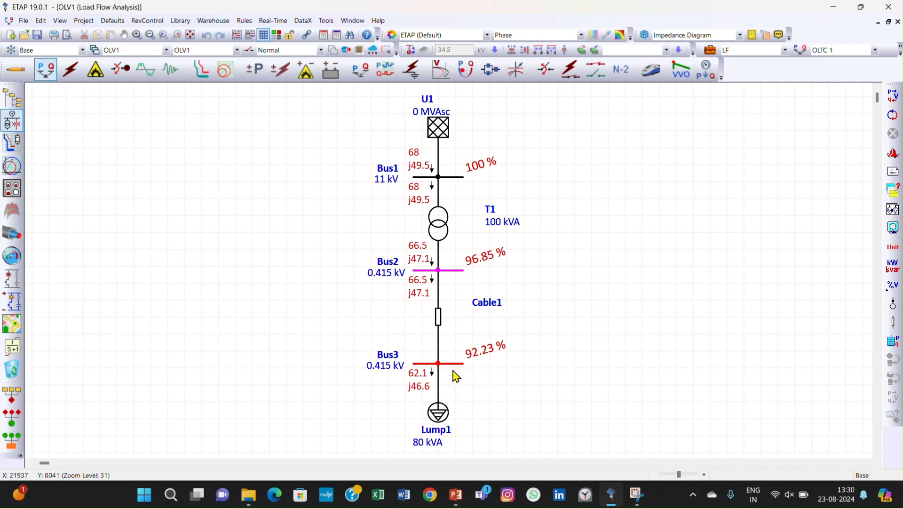
click(894, 155)
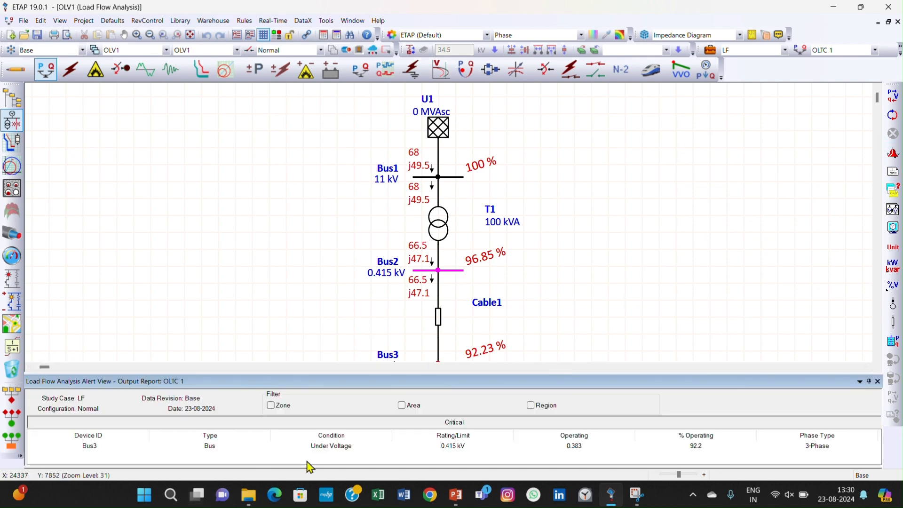
click(877, 381)
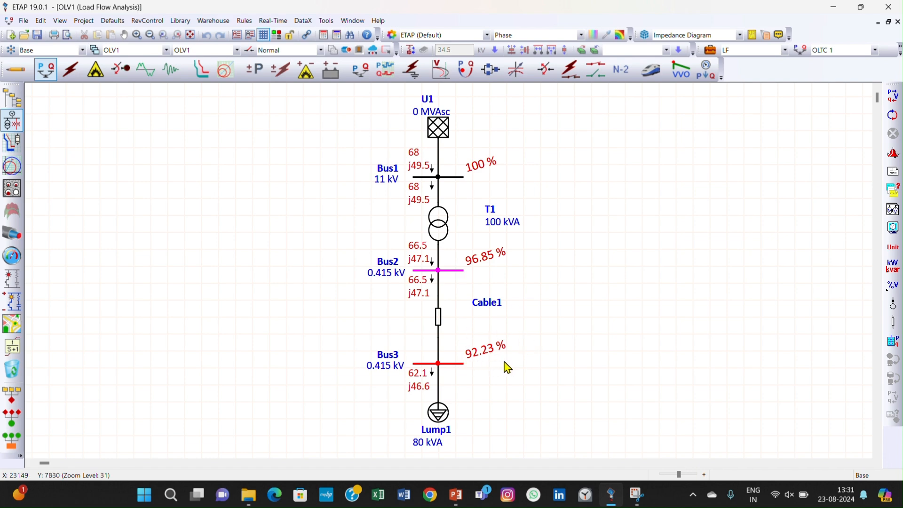
- Enable the primary-side AVR on transformer T1 and open its load tap changer settings
double_click(438, 228)
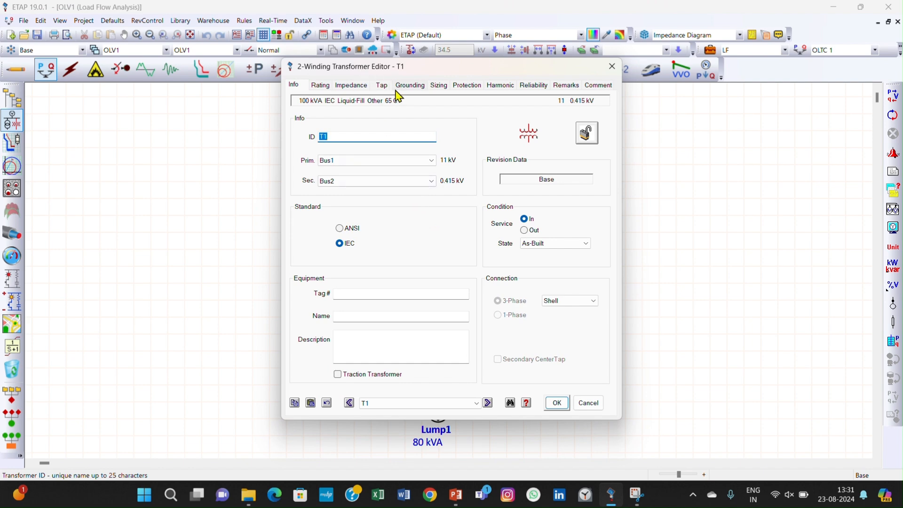
click(381, 85)
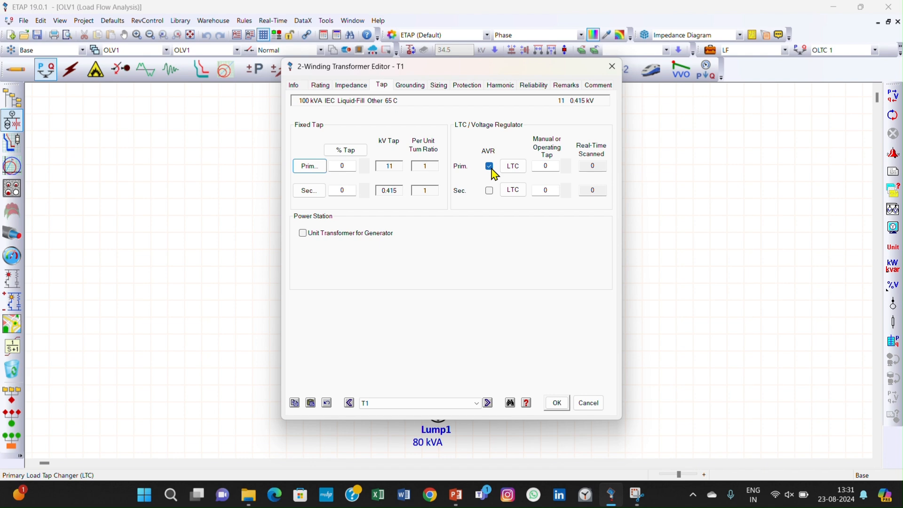
click(521, 171)
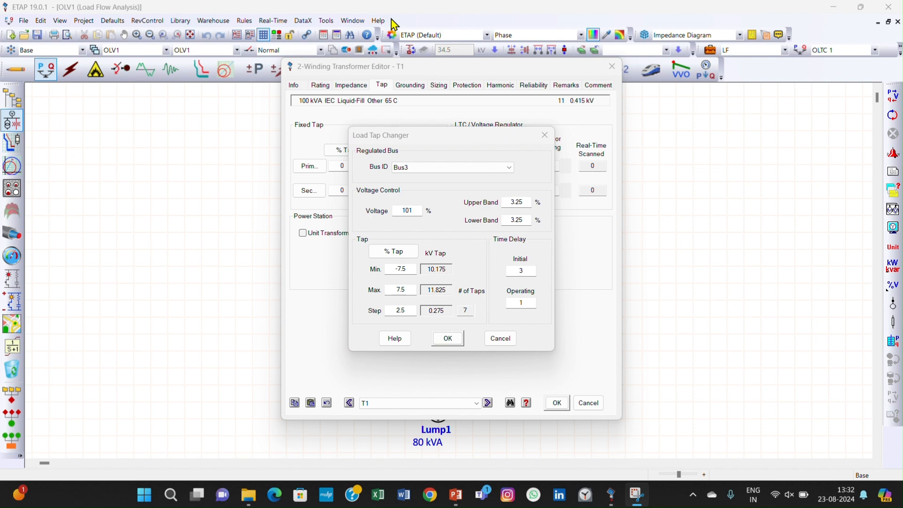
click(742, 308)
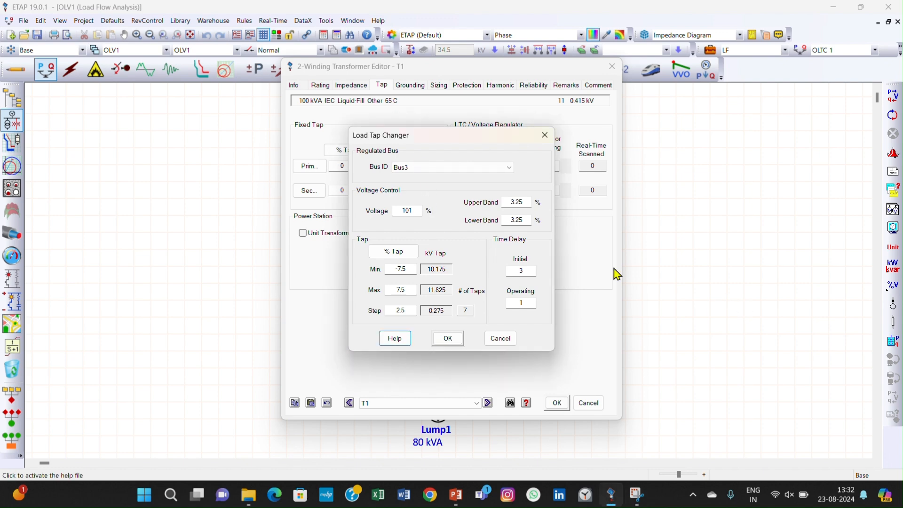
- Set the load tap changer's minimum tap to -5% and its maximum tap to 5%
click(410, 269)
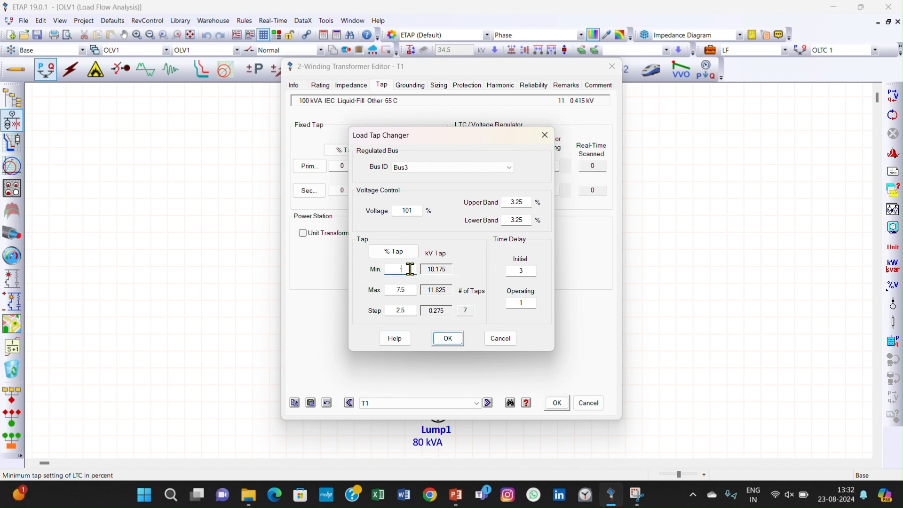
text(-5)
click(410, 290)
key(BackSpace)
key(BackSpace)
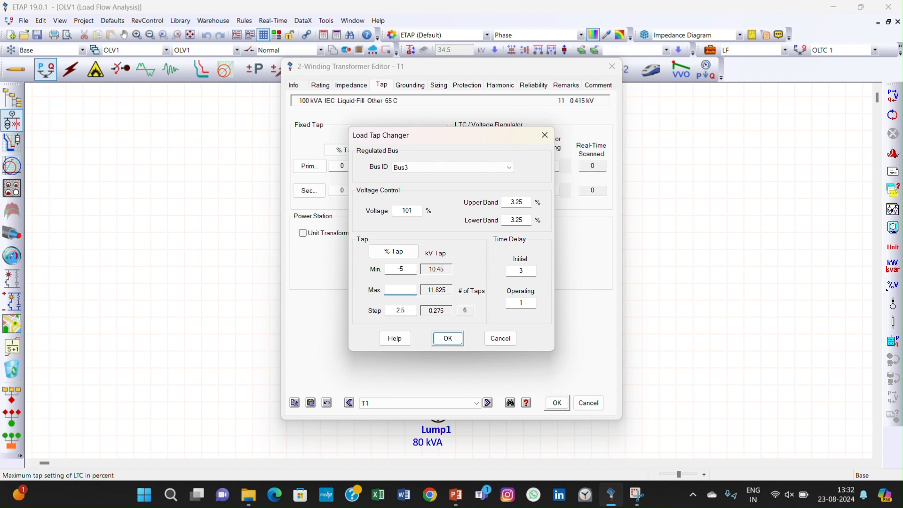
text(5)
click(413, 309)
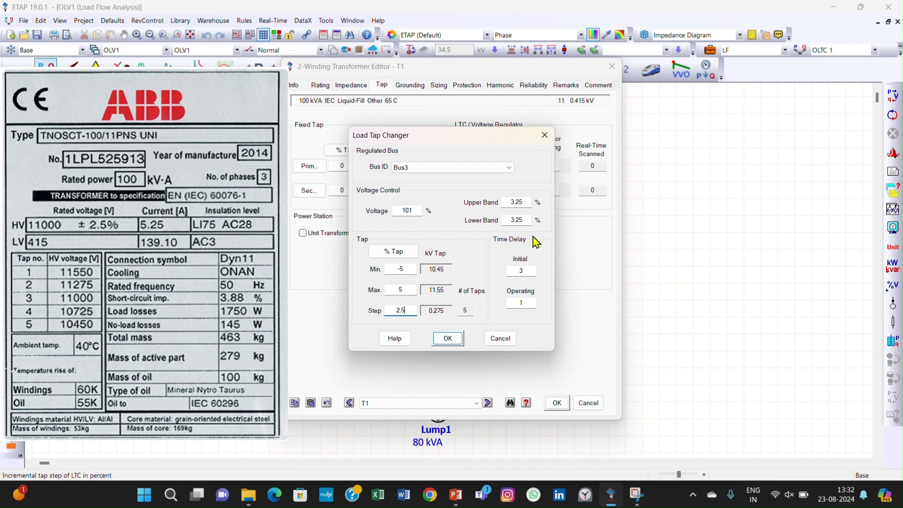
- Set the load tap changer's upper and lower voltage bands to 1.25% each, apply the settings and rerun the load flow
click(525, 202)
drag(526, 202, 494, 203)
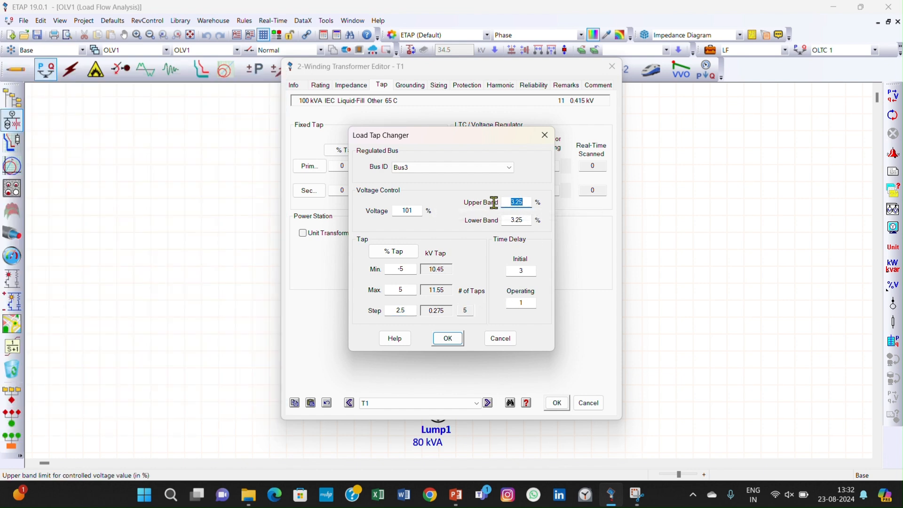
key(BackSpace)
text(1.)
click(524, 220)
drag(525, 219, 491, 221)
text(1)
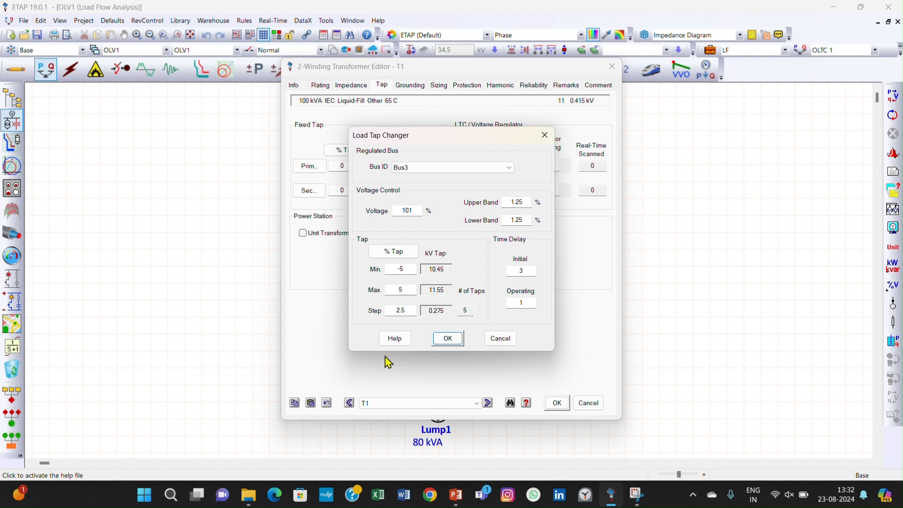
click(446, 339)
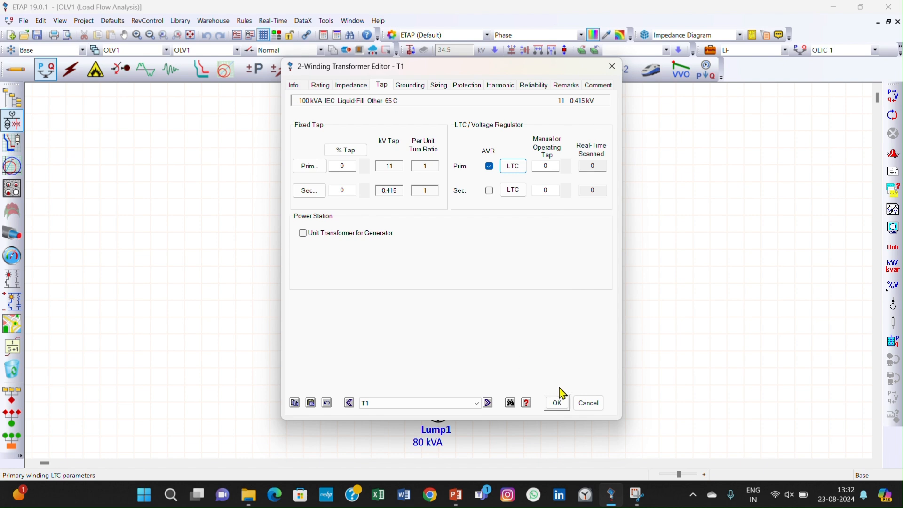
click(558, 404)
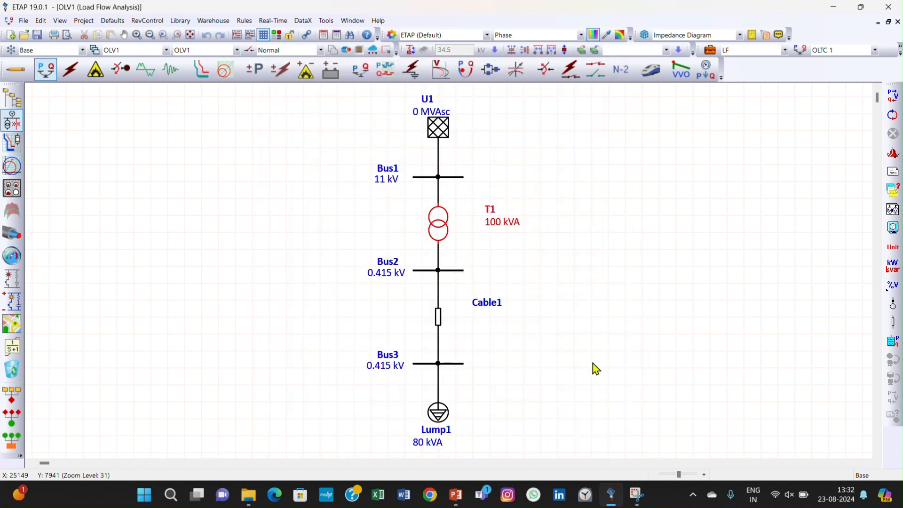
click(893, 96)
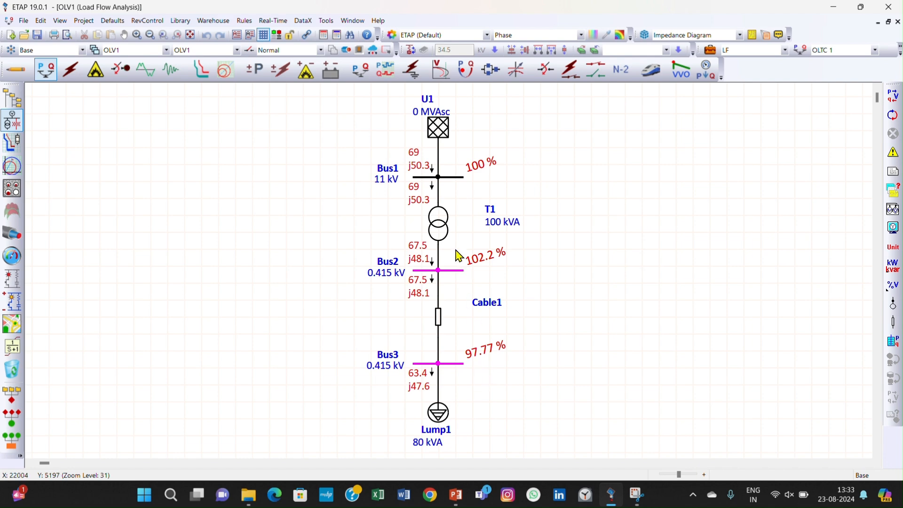
- Review transformer T1's primary load tap changer settings, including the choice of regulated bus, without changing them
double_click(445, 222)
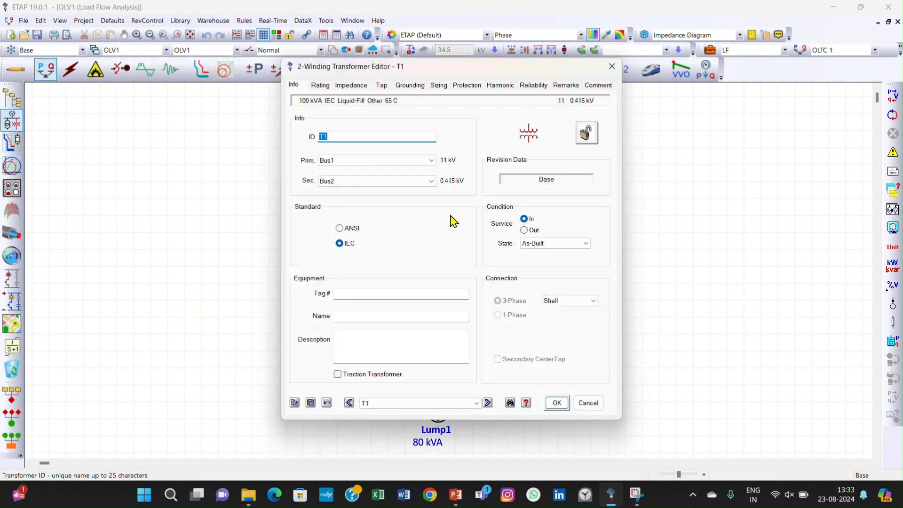
click(381, 85)
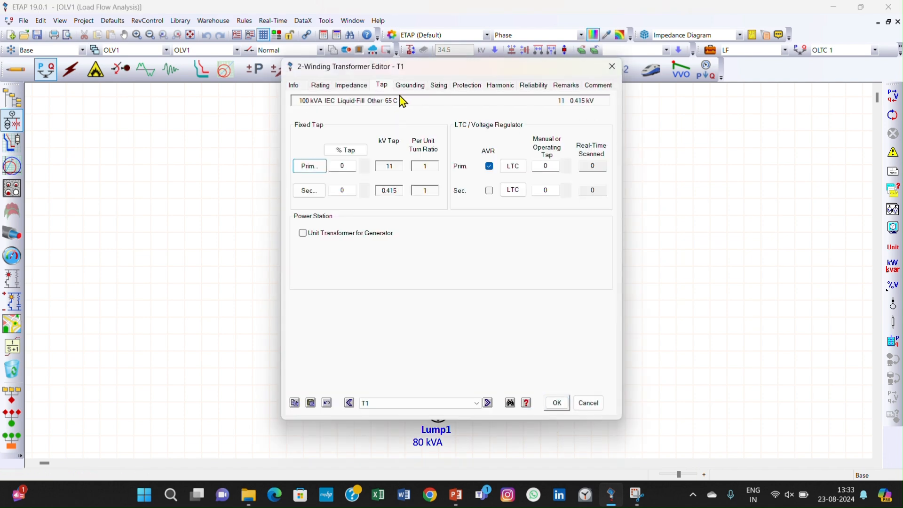
click(490, 167)
click(506, 168)
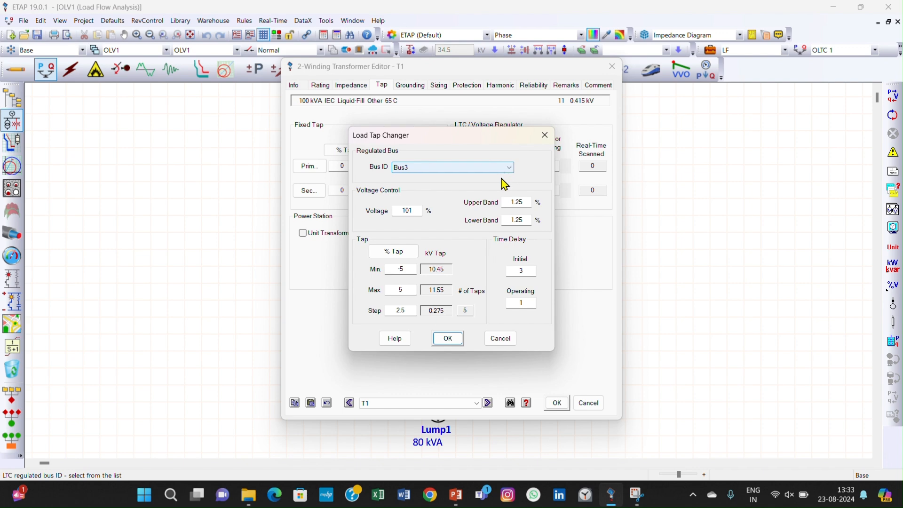
click(491, 169)
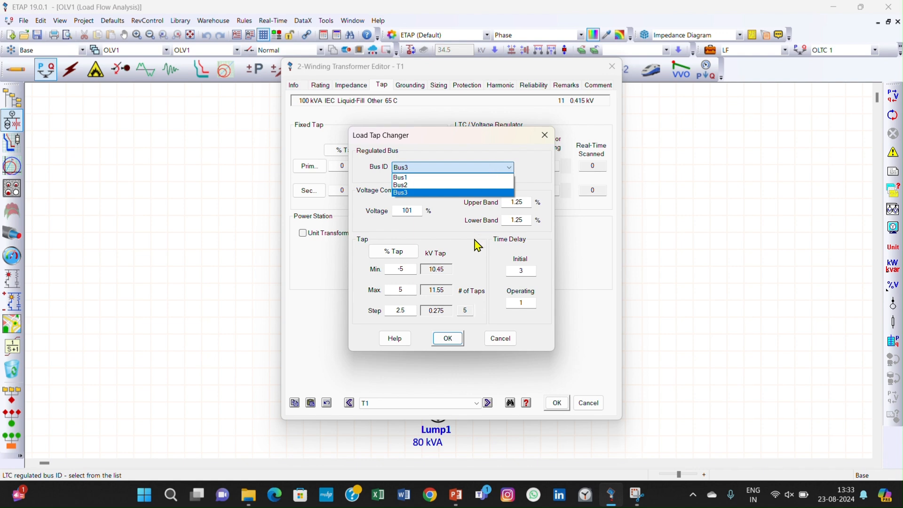
click(445, 348)
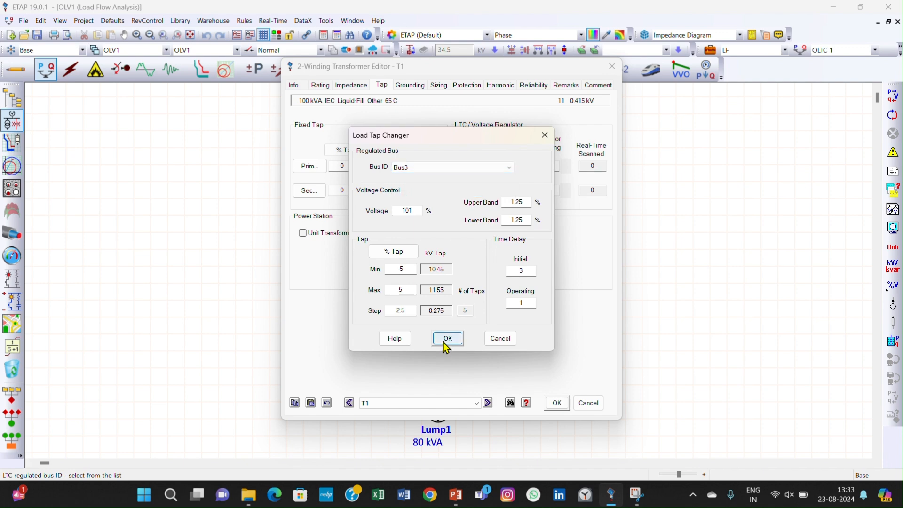
click(446, 346)
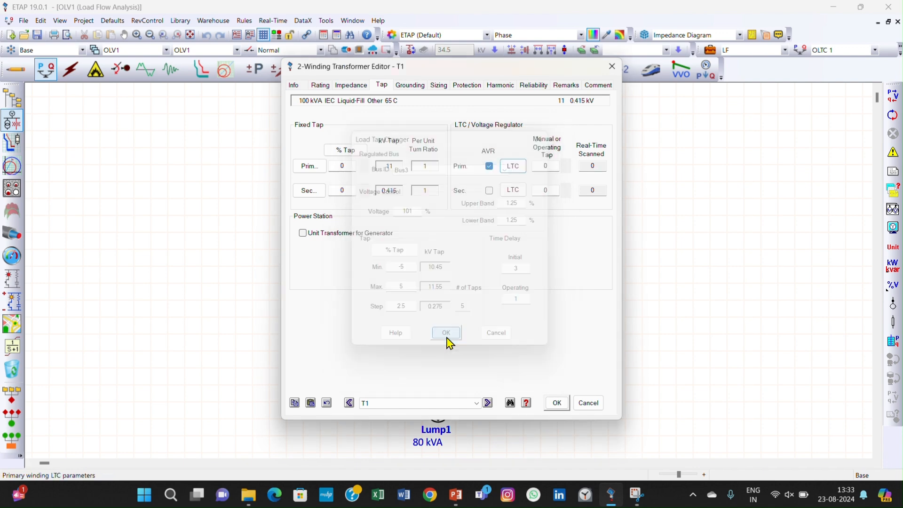
click(555, 403)
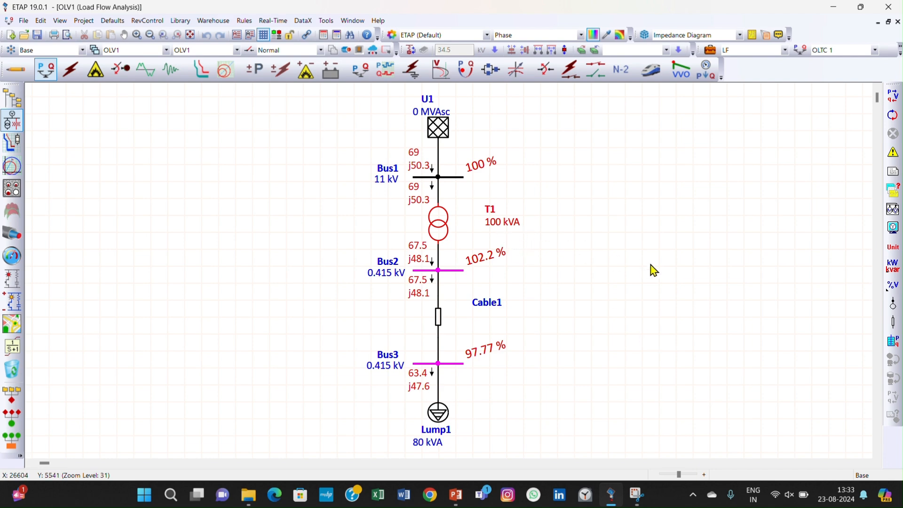
- Check the transformer tap option in the AC display options for load flow
click(892, 228)
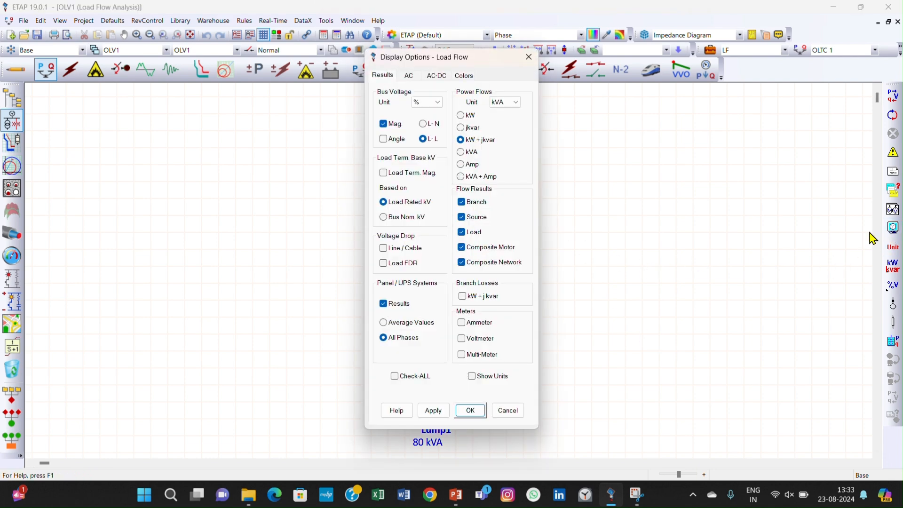
click(412, 76)
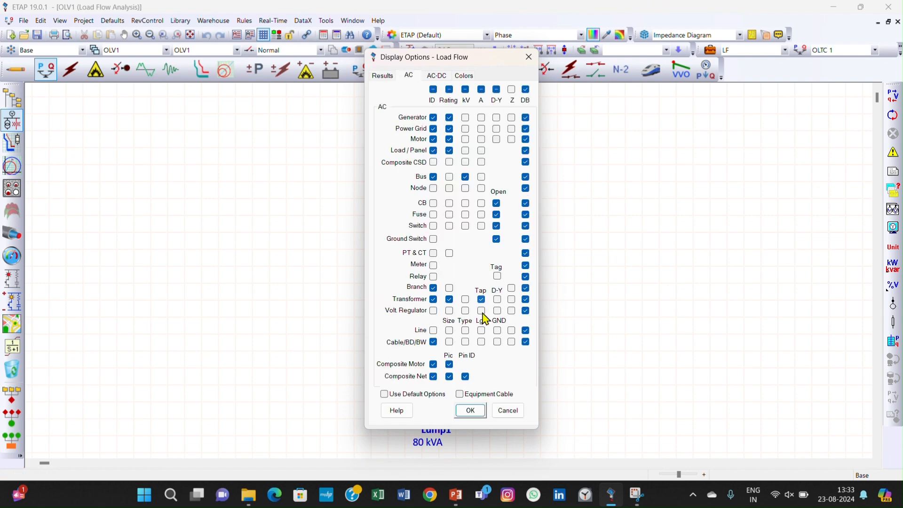
click(470, 410)
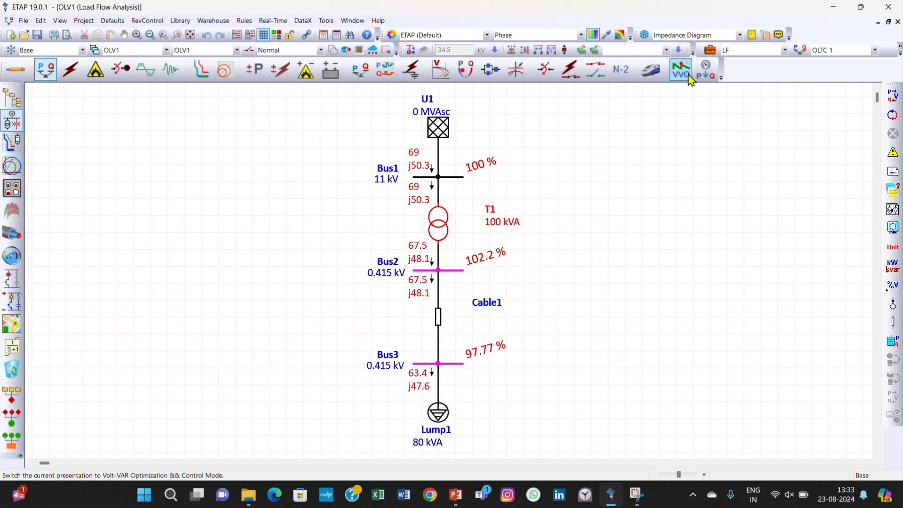
- Enable updating of Transformer LTCs in the LF study case and rerun the load flow
click(709, 51)
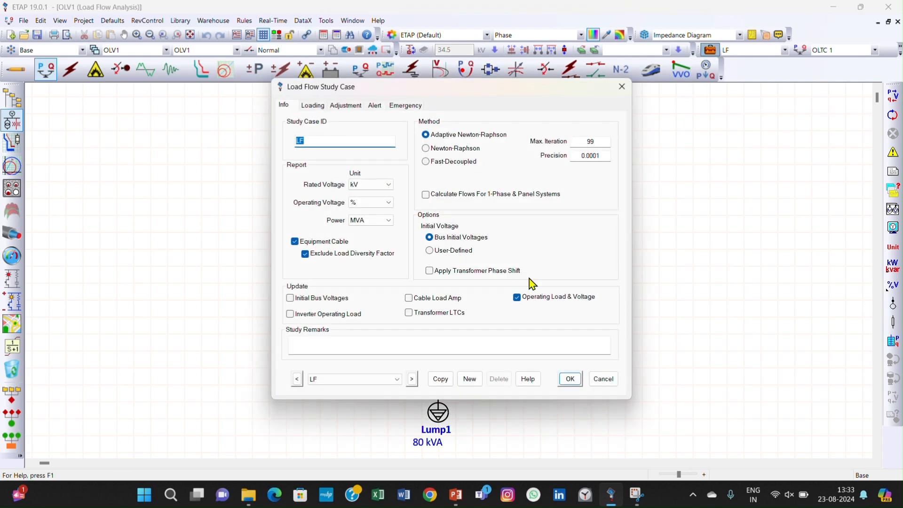
click(426, 314)
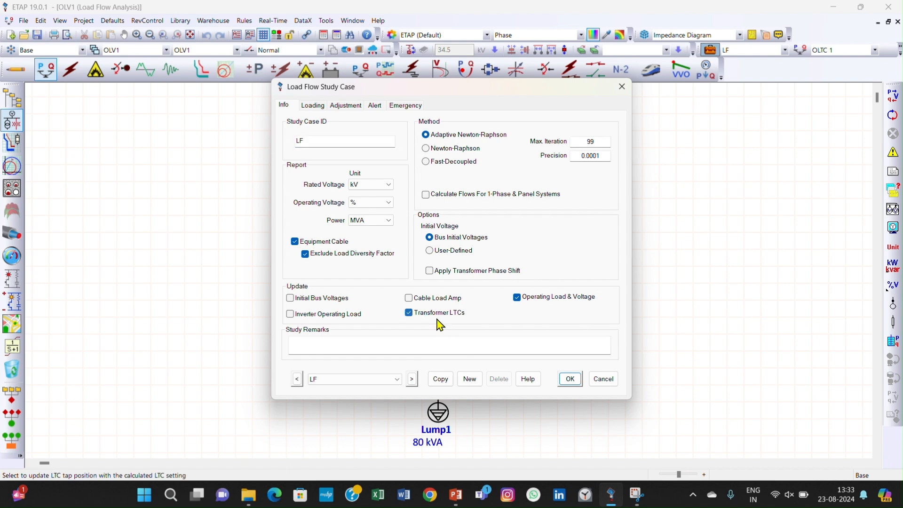
click(569, 379)
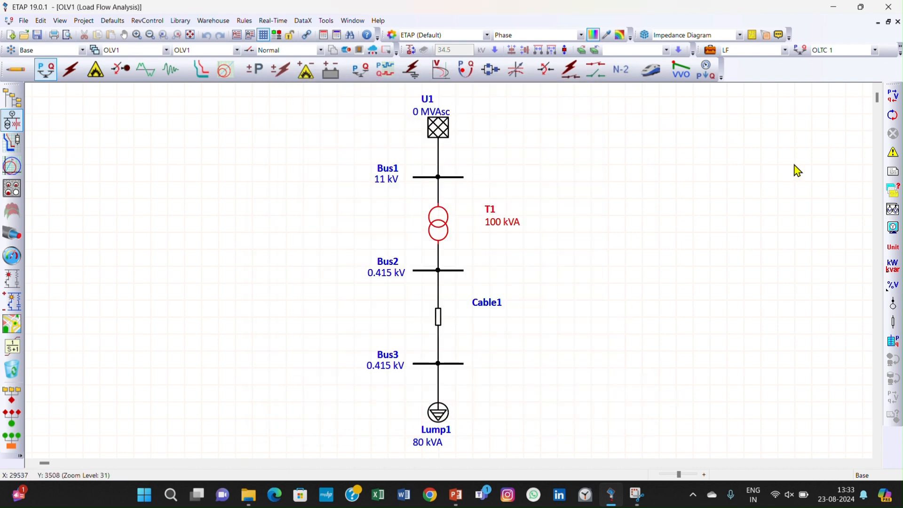
click(892, 96)
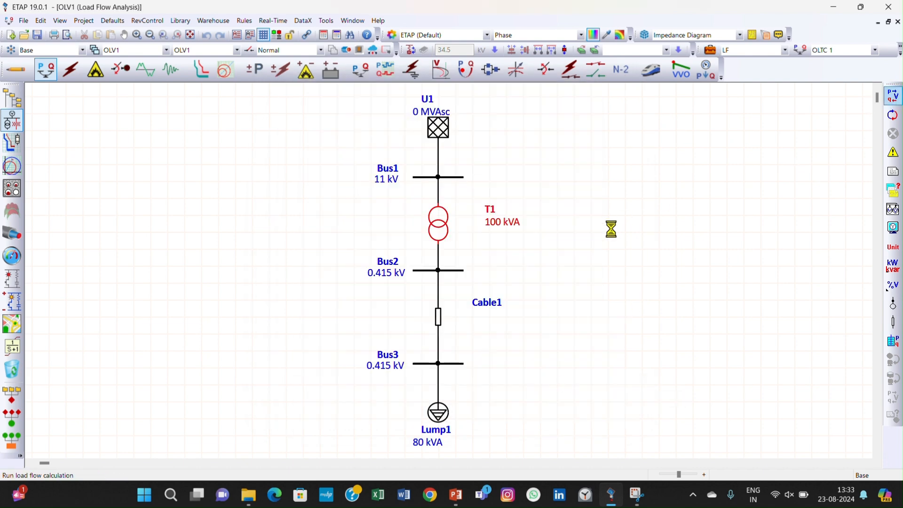